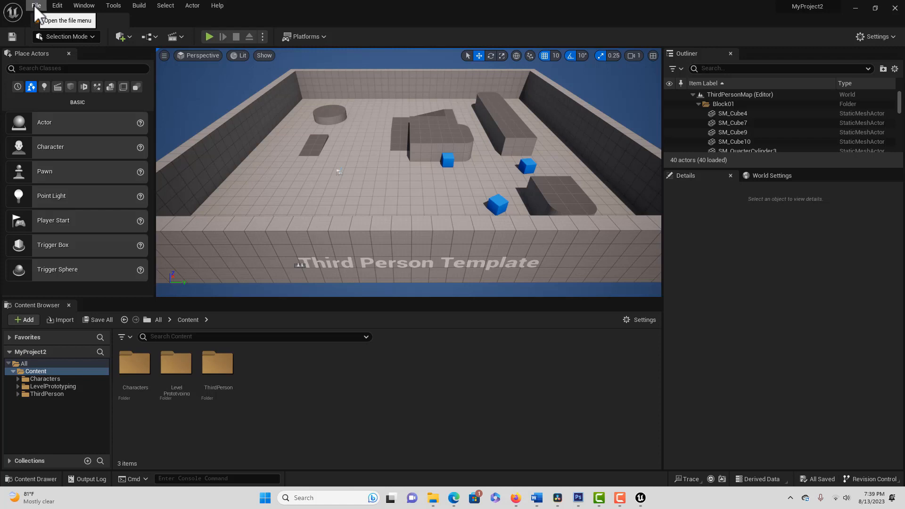
Choose bedside_take_1_moveai_0_UE5_Quinn from the Downloads folder for import into the project's Content folder
{"action": "left_click", "coordinate": [35, 6]}
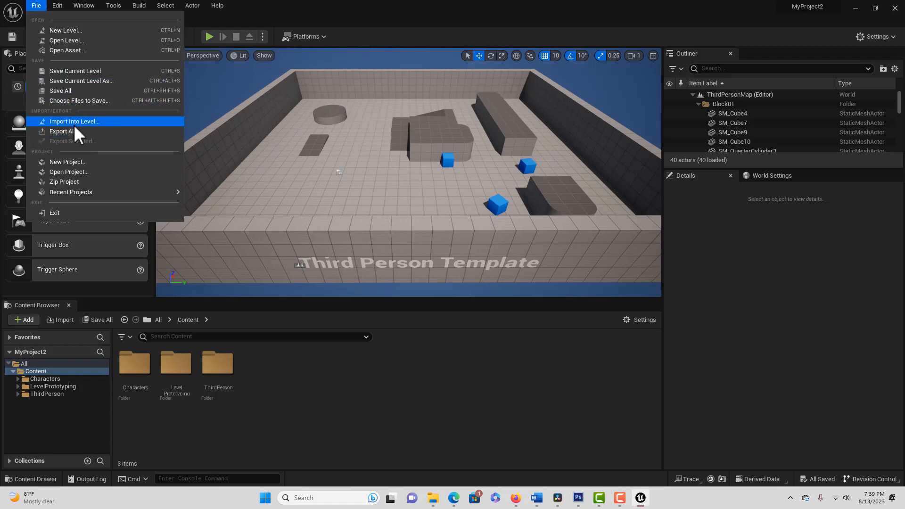
{"action": "left_click", "coordinate": [457, 357]}
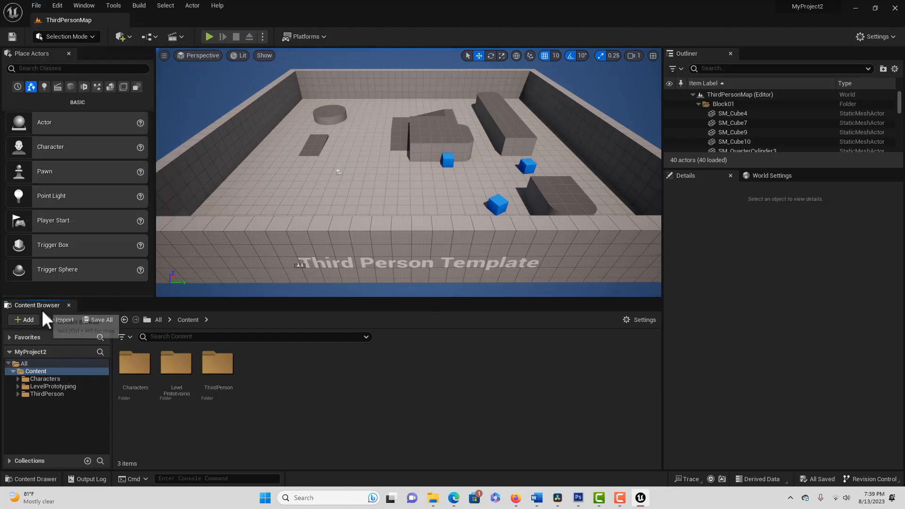
{"action": "left_click", "coordinate": [23, 319]}
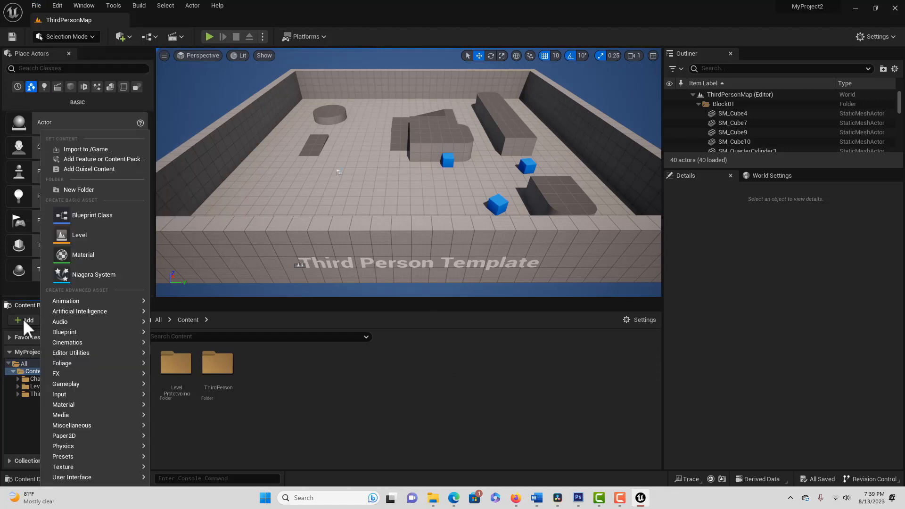
{"action": "left_click", "coordinate": [96, 150]}
{"action": "left_click", "coordinate": [163, 89]}
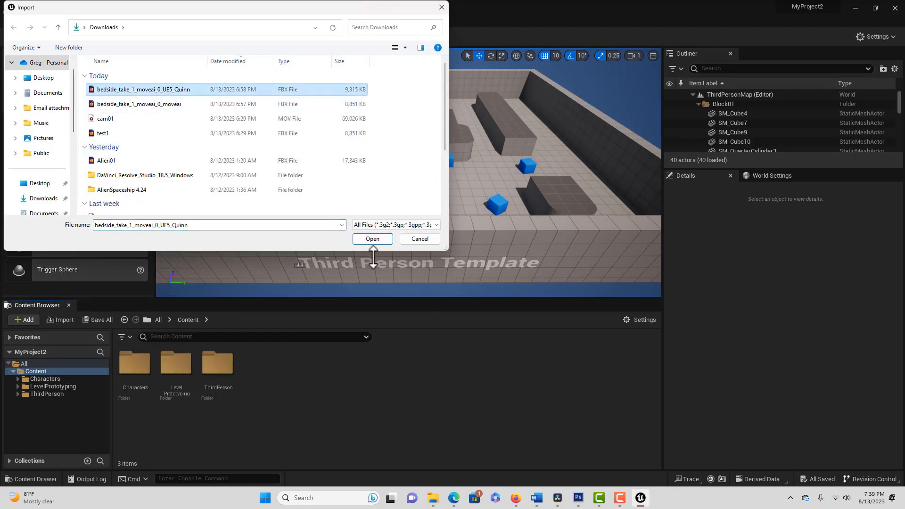
{"action": "left_click", "coordinate": [372, 239]}
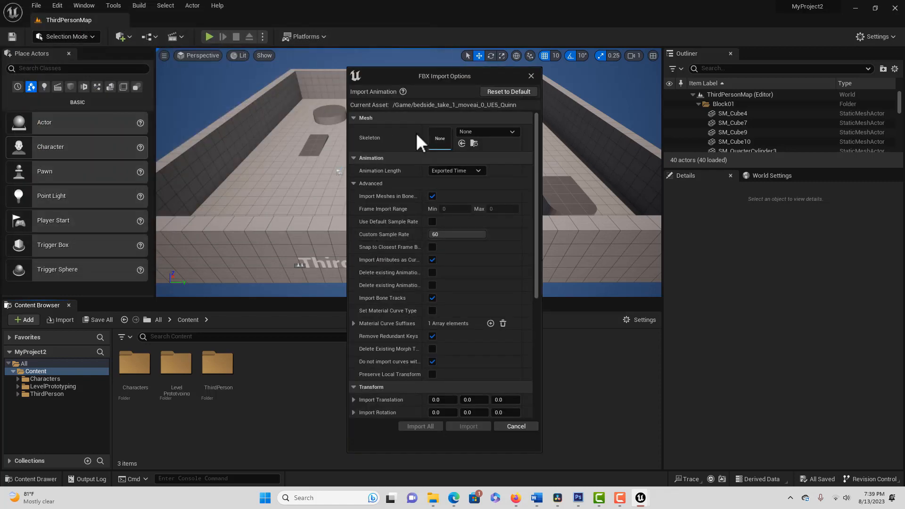
Assign the SK_Mannequin skeleton in the FBX import options and import the animation
{"action": "left_click", "coordinate": [513, 132]}
{"action": "left_click", "coordinate": [522, 227]}
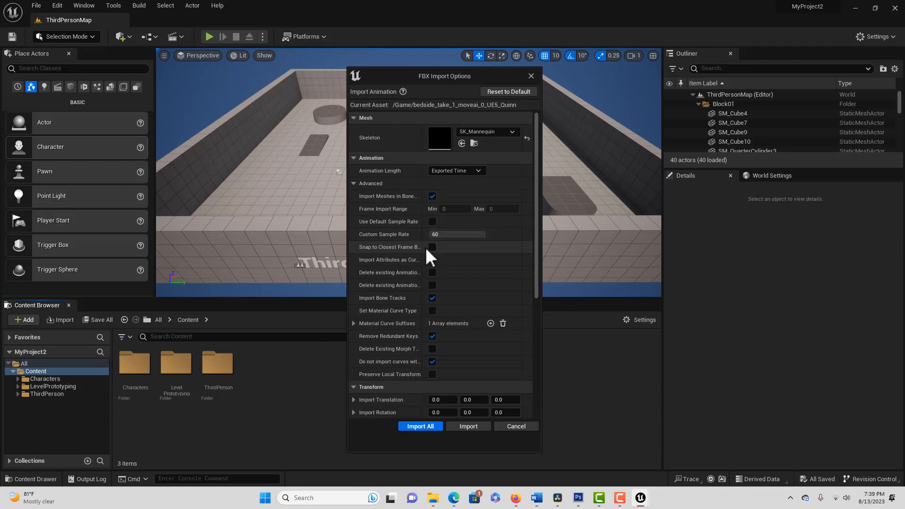
{"action": "left_click", "coordinate": [432, 259]}
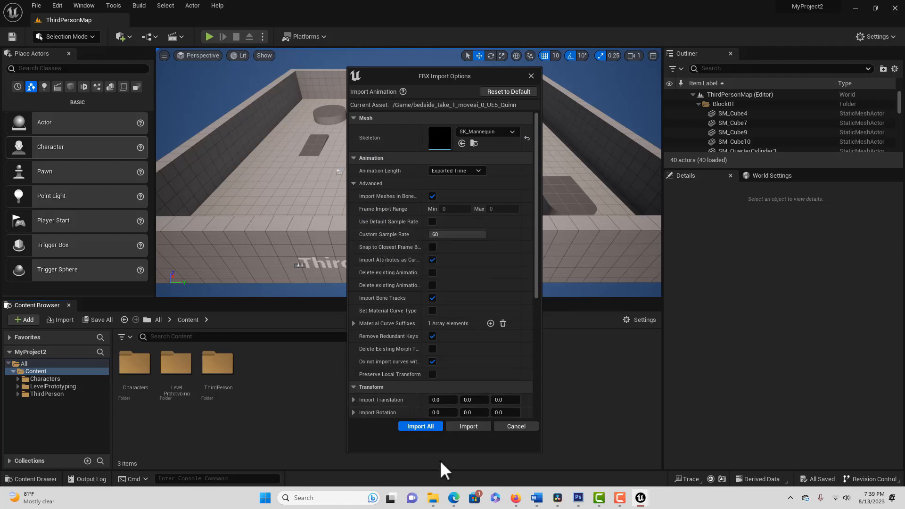
{"action": "left_click", "coordinate": [427, 427]}
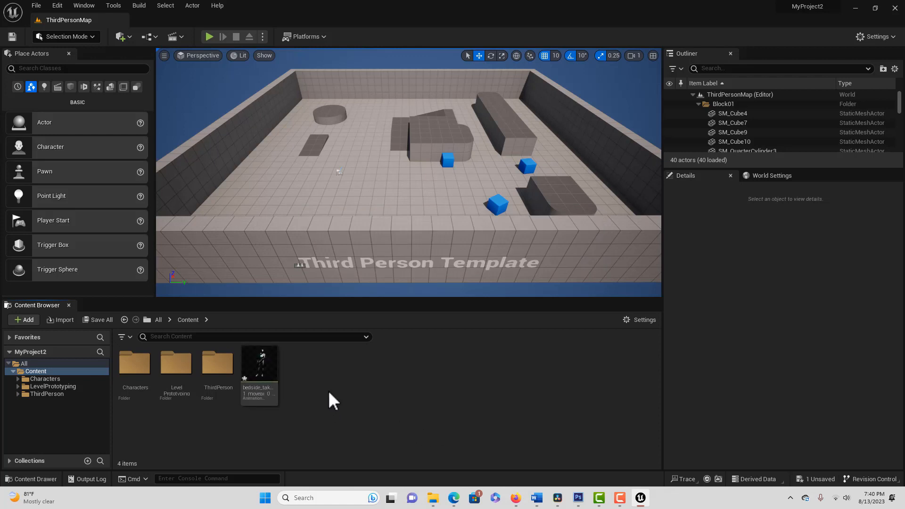
Place the imported bedside_take_1 animation on the level floor, play the level to watch it, and stop the session
{"action": "mouse_move", "coordinate": [244, 384]}
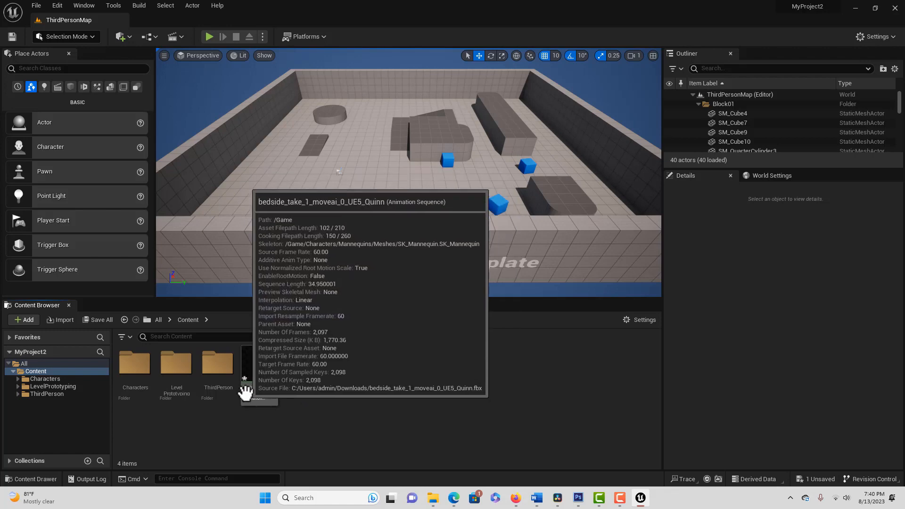
{"action": "left_click_drag", "start_coordinate": [261, 368], "coordinate": [339, 188]}
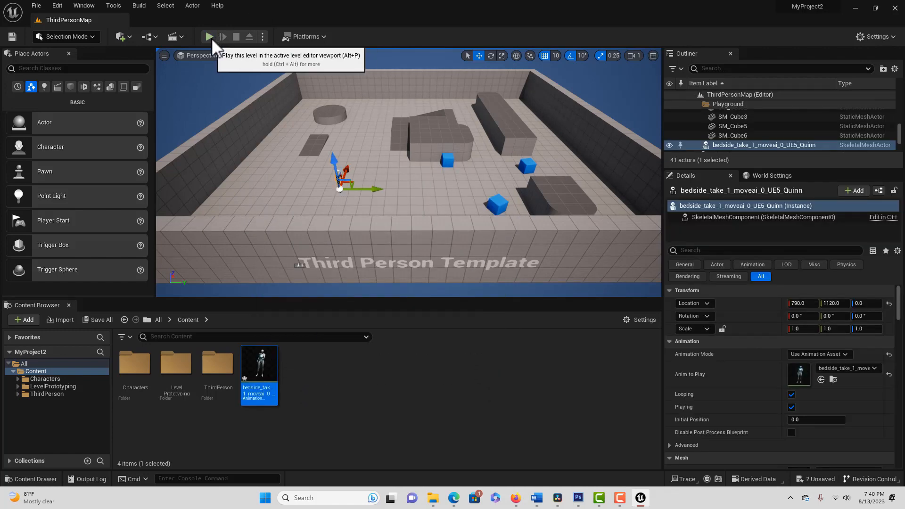
{"action": "left_click", "coordinate": [210, 38]}
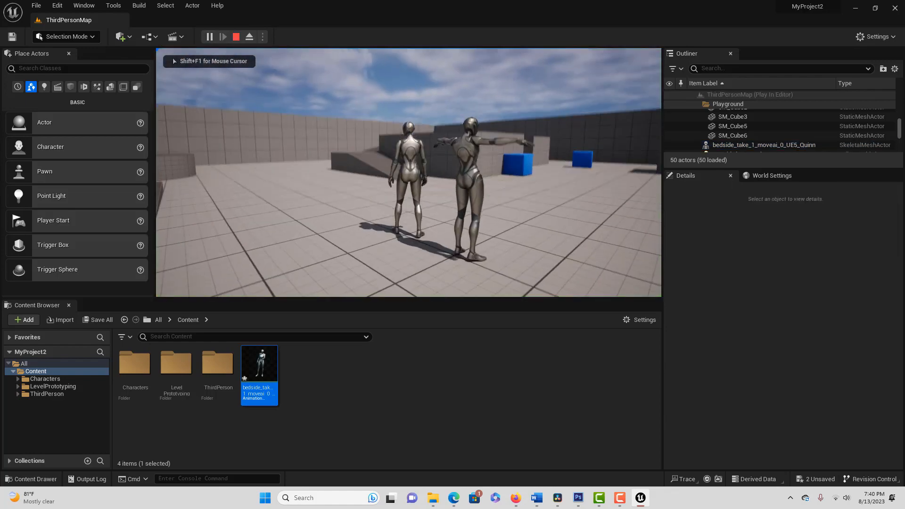
{"action": "key", "text": "w"}
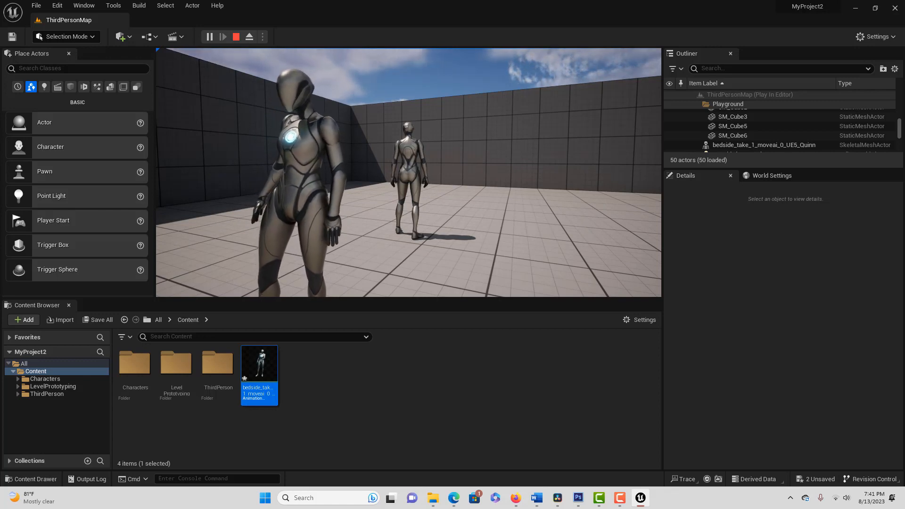
{"action": "key", "text": "Escape"}
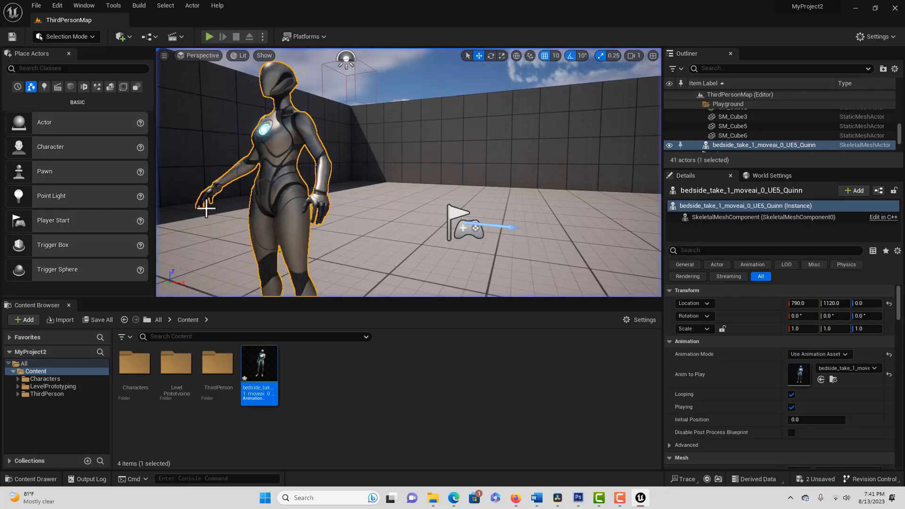
Open the bedside_take_1 animation asset and examine its playback and timeline for the portion worth keeping
{"action": "double_click", "coordinate": [260, 372]}
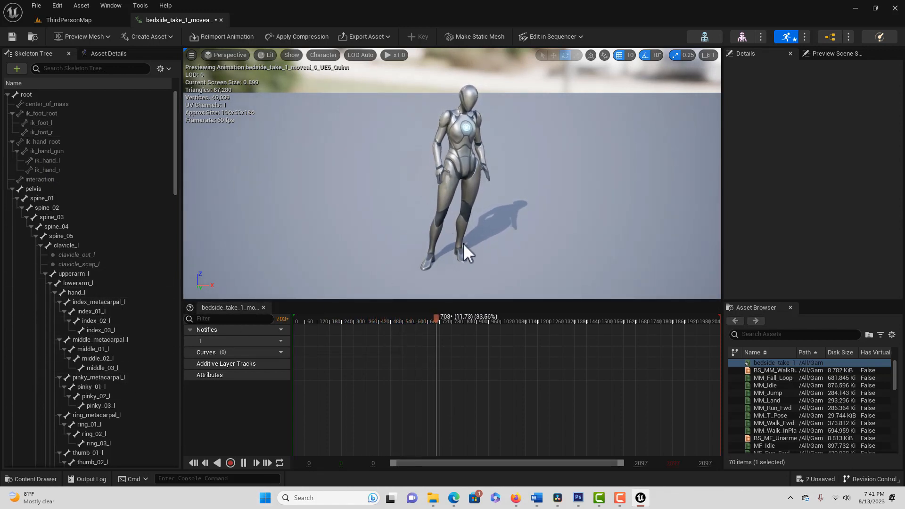
{"action": "scroll", "coordinate": [598, 226], "scroll_direction": "down", "scroll_amount": 3}
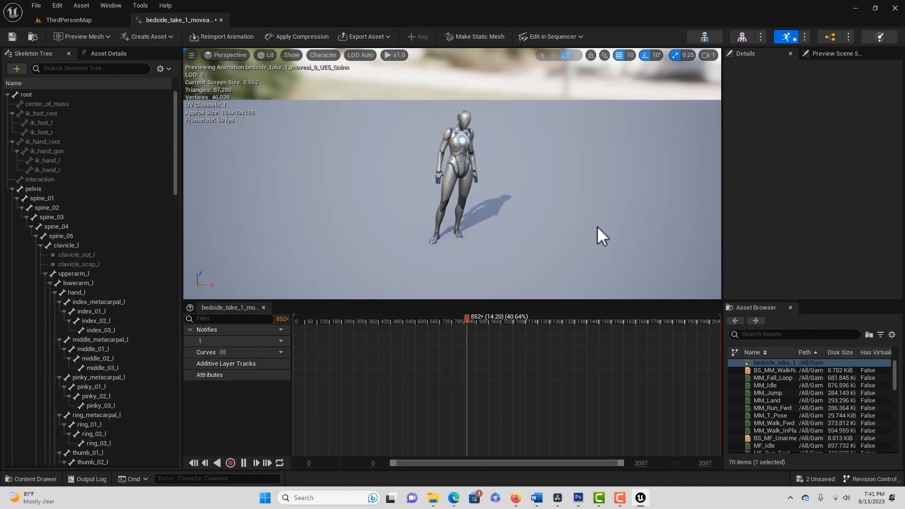
{"action": "scroll", "coordinate": [597, 226], "scroll_direction": "up", "scroll_amount": 5}
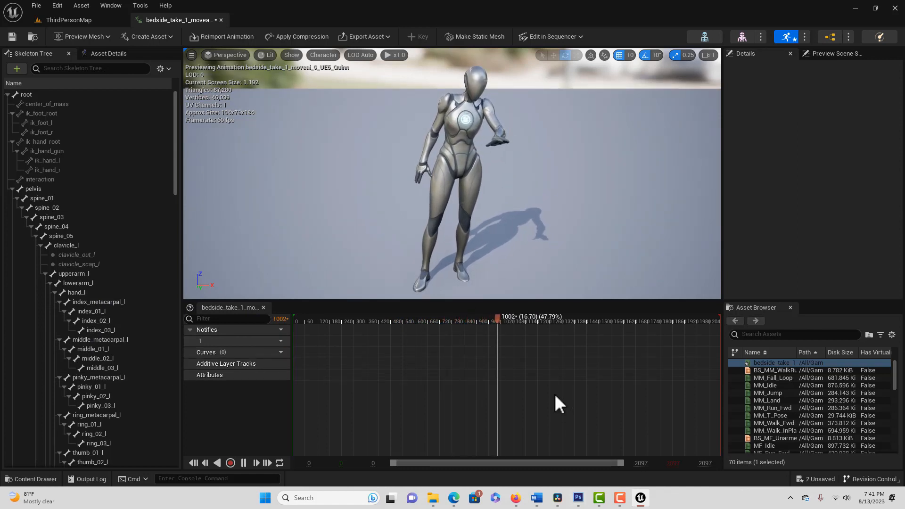
{"action": "scroll", "coordinate": [554, 394], "scroll_direction": "down", "scroll_amount": 2}
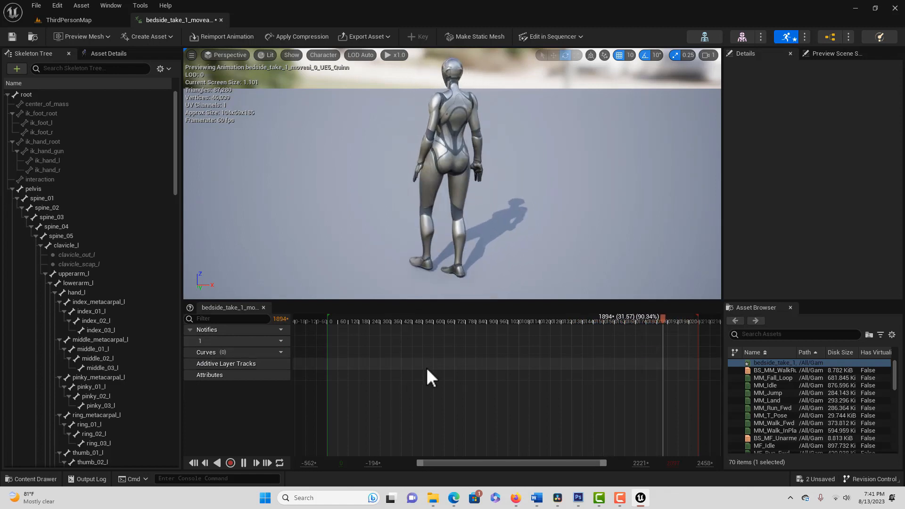
{"action": "scroll", "coordinate": [427, 367], "scroll_direction": "down", "scroll_amount": 2}
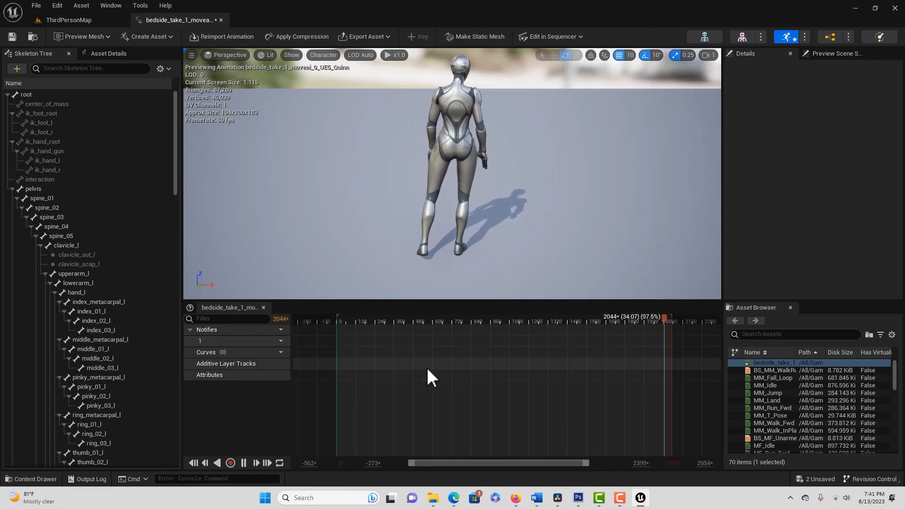
{"action": "scroll", "coordinate": [494, 388], "scroll_direction": "up", "scroll_amount": 1}
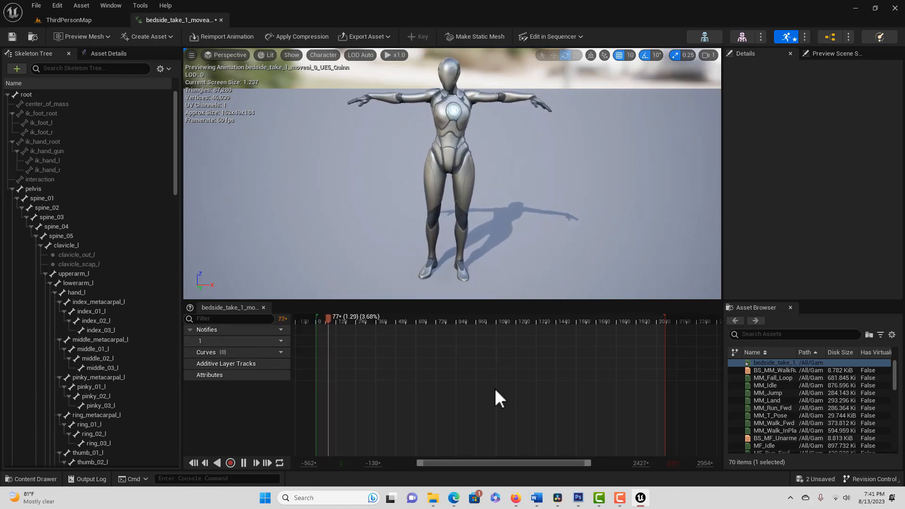
{"action": "scroll", "coordinate": [494, 388], "scroll_direction": "down", "scroll_amount": 1}
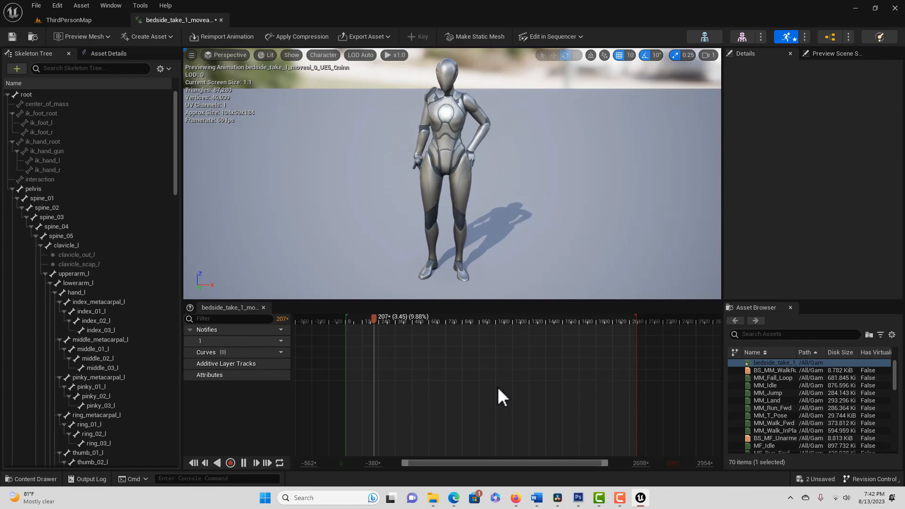
{"action": "scroll", "coordinate": [496, 387], "scroll_direction": "up", "scroll_amount": 1}
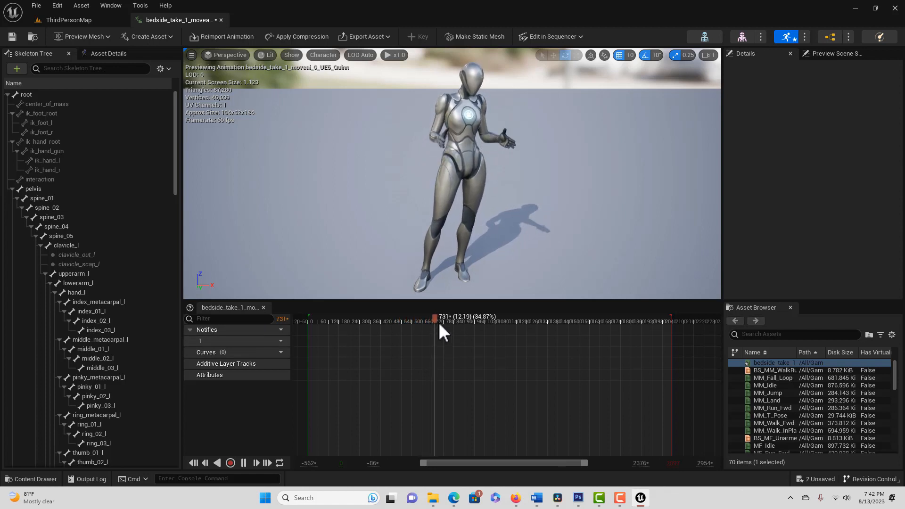
Return the bedside_take_1 animation's playhead to frame 0 and start playback
{"action": "left_click_drag", "start_coordinate": [436, 320], "coordinate": [388, 318]}
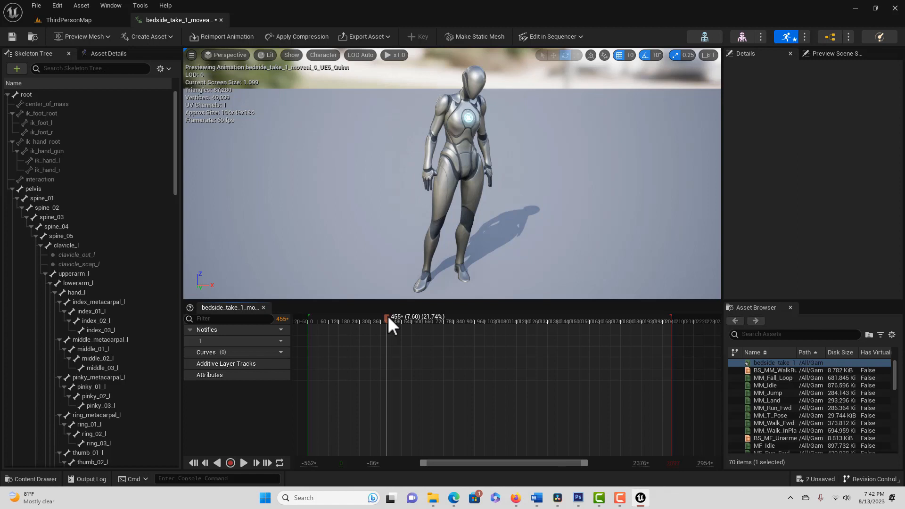
{"action": "left_click_drag", "start_coordinate": [388, 316], "coordinate": [308, 315]}
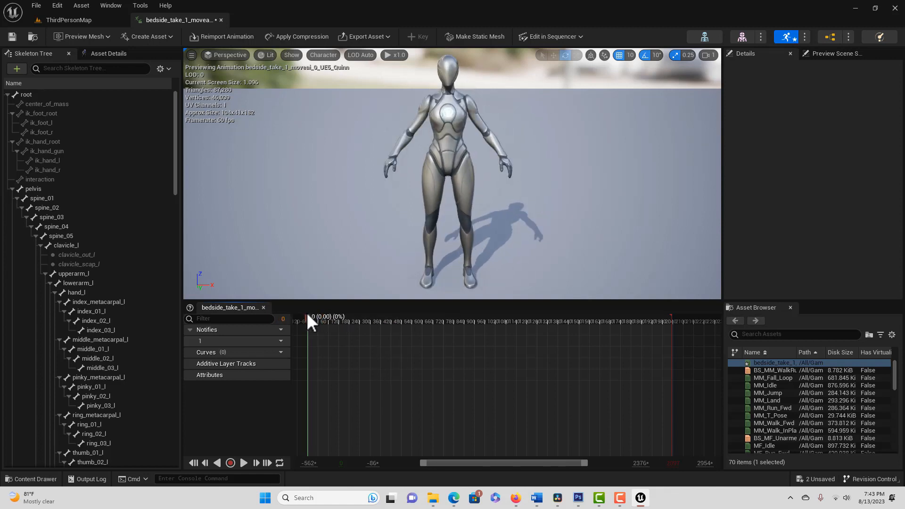
{"action": "left_click", "coordinate": [244, 463]}
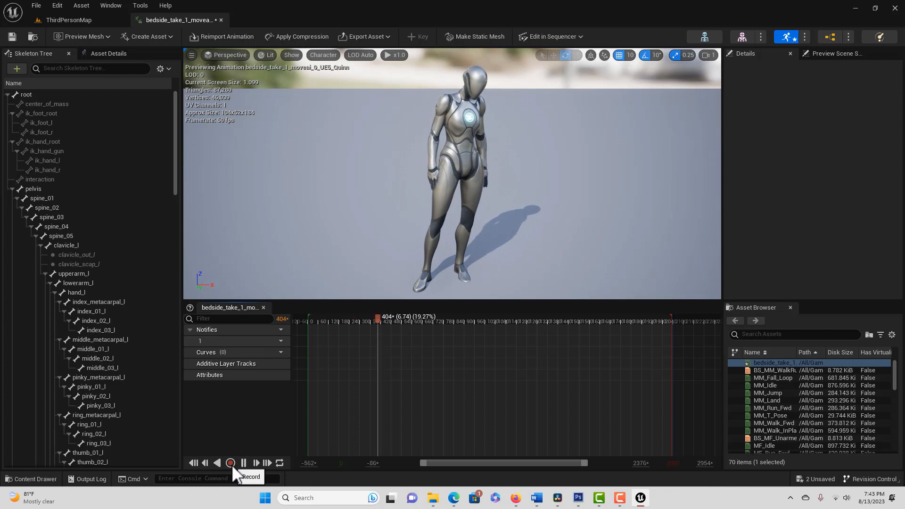
Record the playing preview as NewAnimation in the Content folder at 30 fps, and stop recording at the clip's end
{"action": "left_click", "coordinate": [231, 465]}
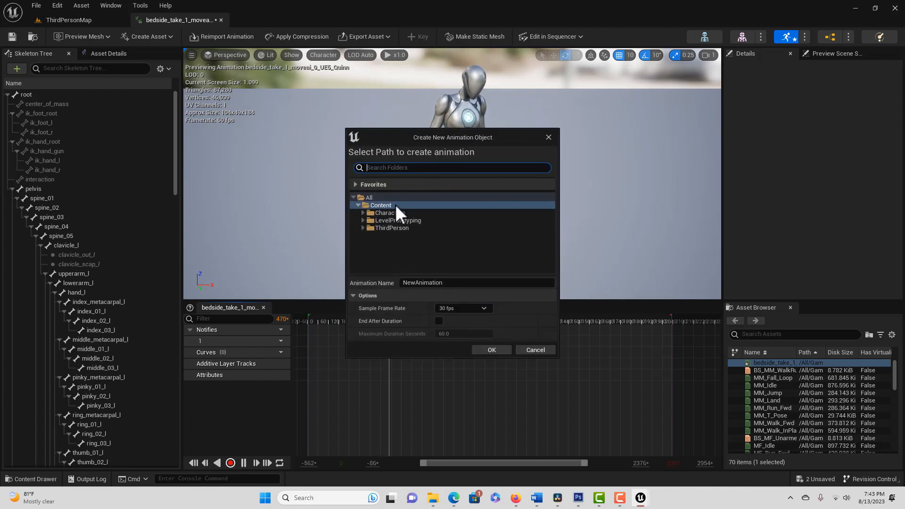
{"action": "left_click", "coordinate": [492, 351]}
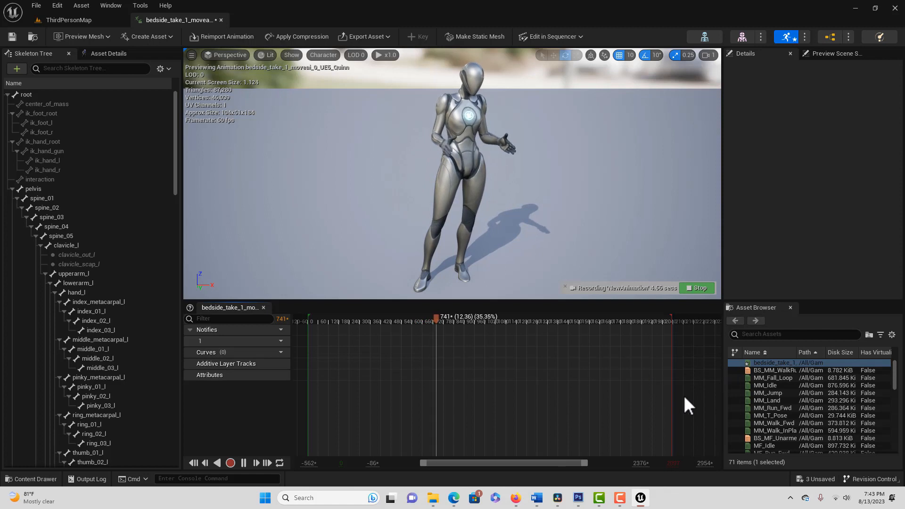
{"action": "left_click", "coordinate": [697, 288]}
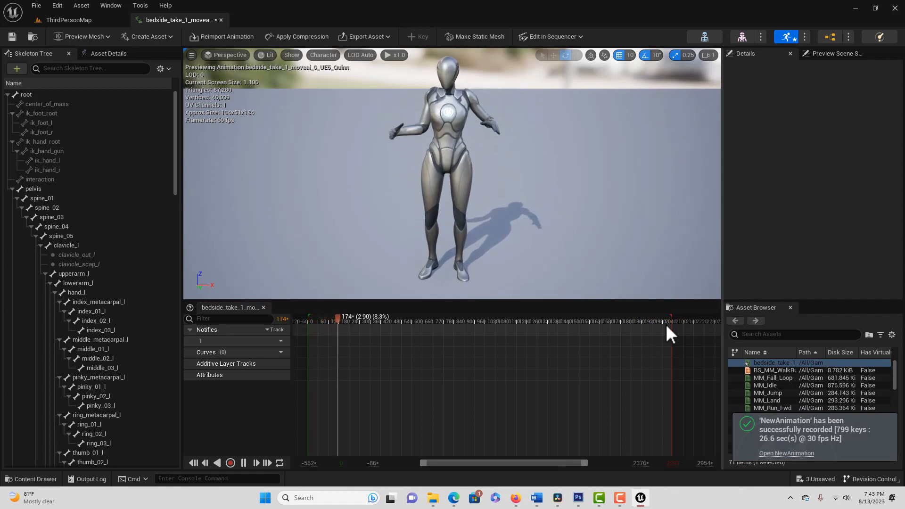
Open the recorded NewAnimation and pause its preview
{"action": "left_click", "coordinate": [800, 454]}
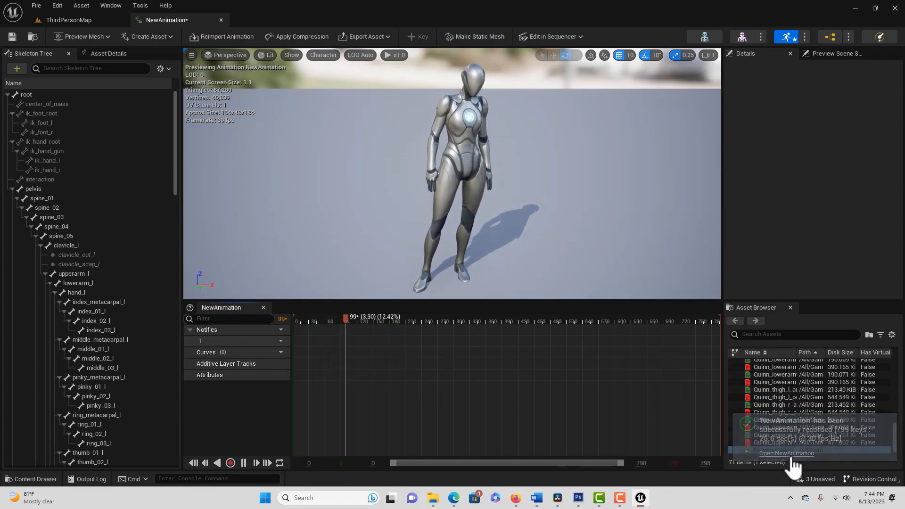
{"action": "right_click", "coordinate": [244, 464]}
{"action": "left_click", "coordinate": [244, 463]}
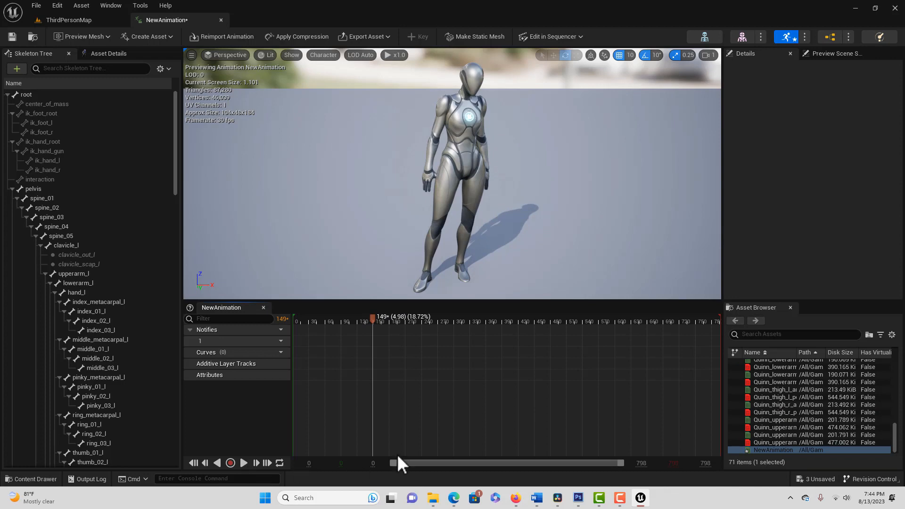
Go back to ThirdPersonMap and delete the bedside_take_1 character from the level
{"action": "left_click", "coordinate": [61, 19]}
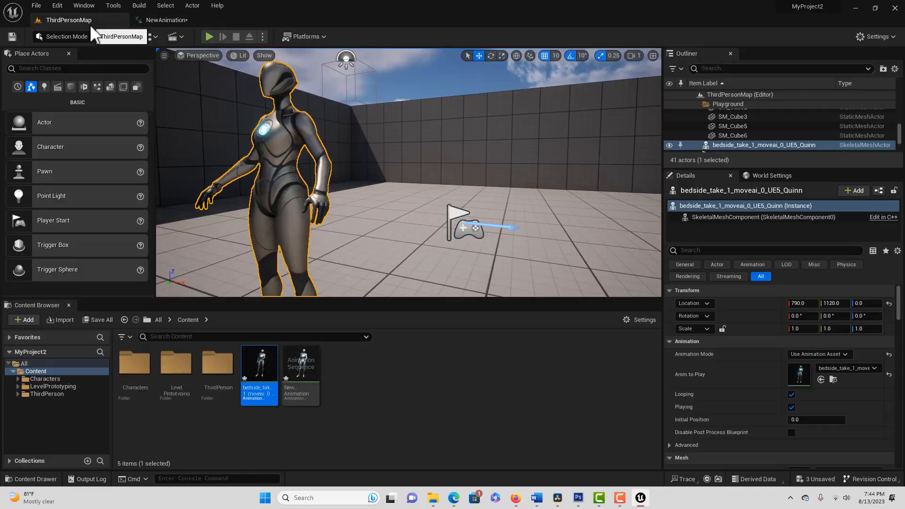
{"action": "mouse_move", "coordinate": [304, 374]}
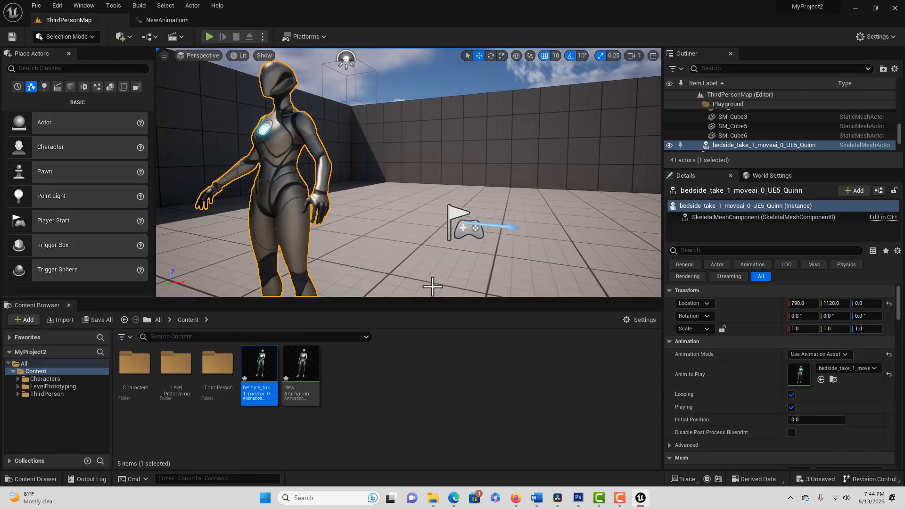
{"action": "scroll", "coordinate": [424, 198], "scroll_direction": "down", "scroll_amount": 10}
{"action": "scroll", "coordinate": [429, 210], "scroll_direction": "up", "scroll_amount": 10}
{"action": "scroll", "coordinate": [381, 207], "scroll_direction": "down", "scroll_amount": 5}
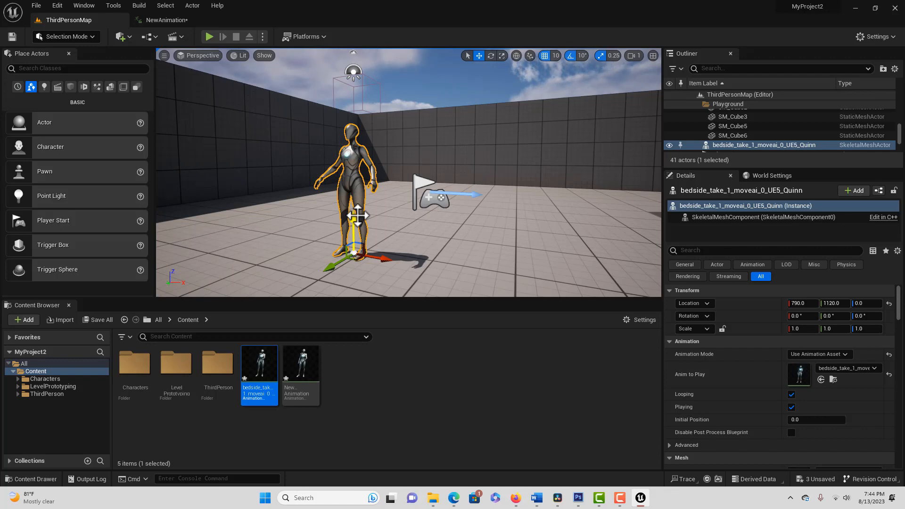
{"action": "key", "text": "Delete"}
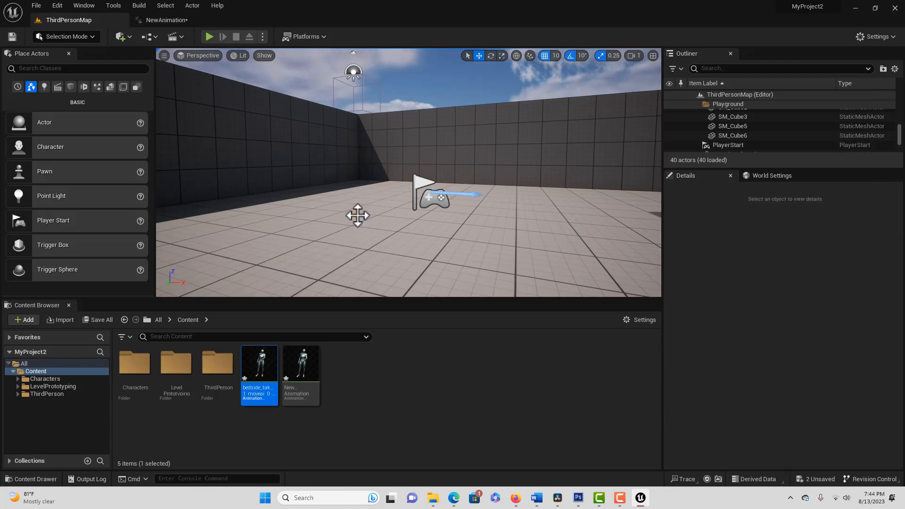
Place NewAnimation on the level floor near the player start and play the level
{"action": "left_click", "coordinate": [301, 365]}
{"action": "left_click_drag", "start_coordinate": [302, 365], "coordinate": [345, 248]}
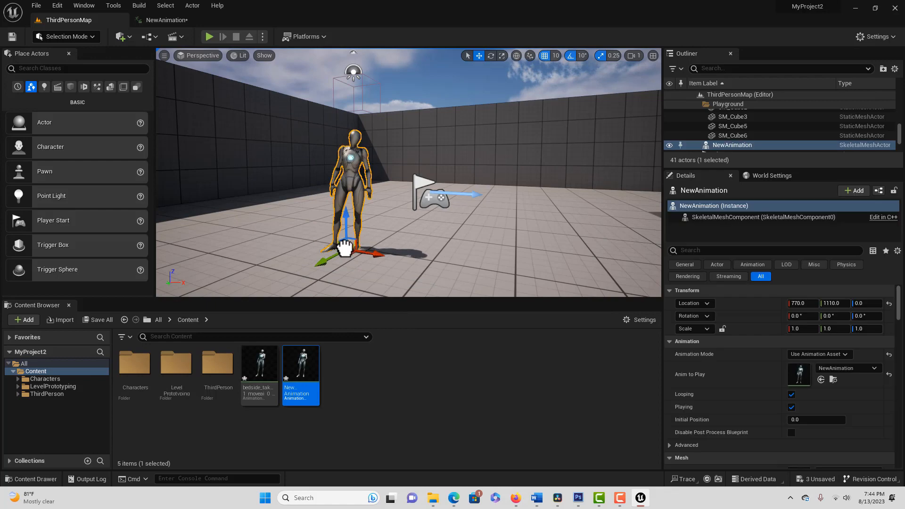
{"action": "left_click", "coordinate": [209, 36]}
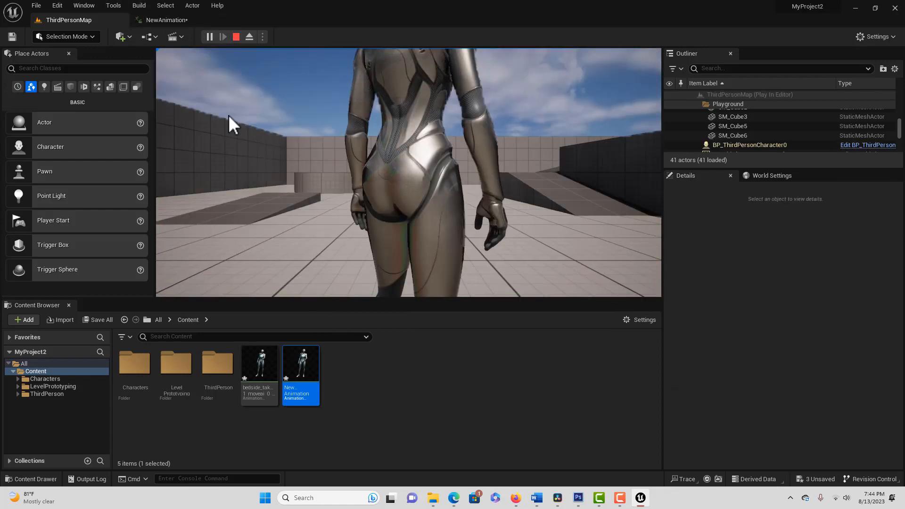